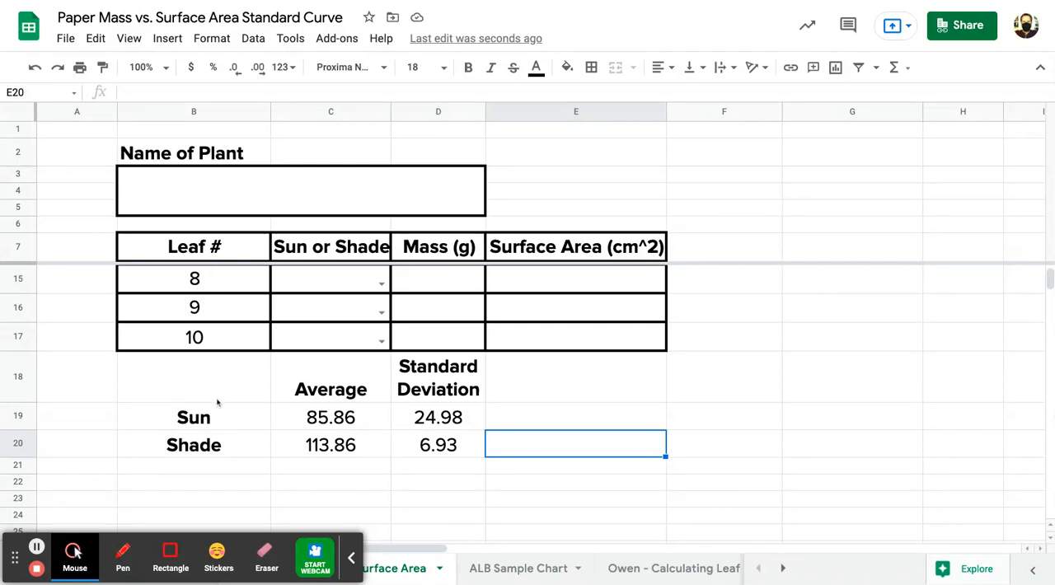
# - Insert a chart from the Sun and Shade averages in B18:C20, including the header row
pyautogui.moveTo(206, 398); pyautogui.dragTo(387, 452)
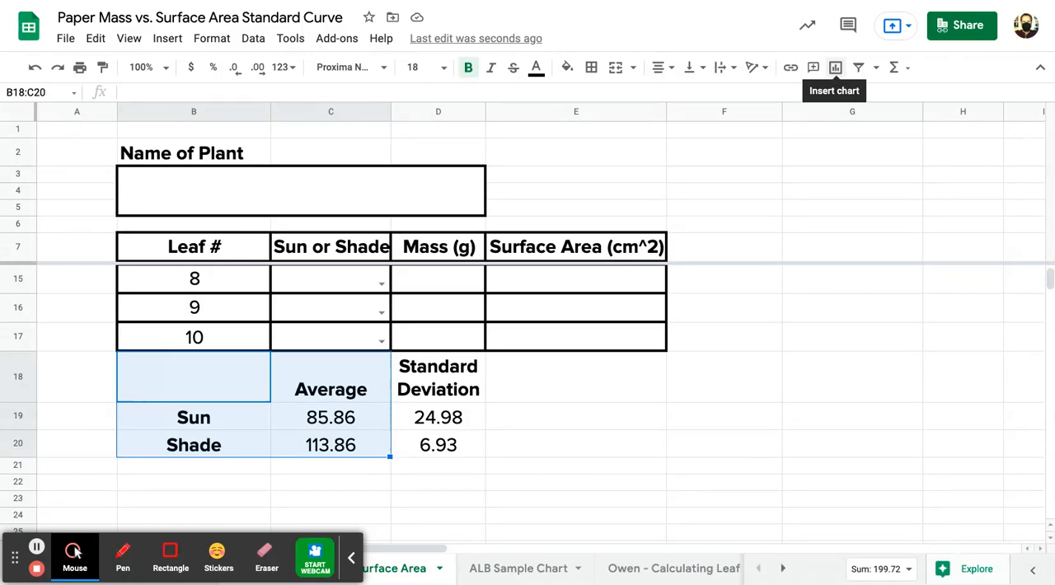
pyautogui.click(168, 40)
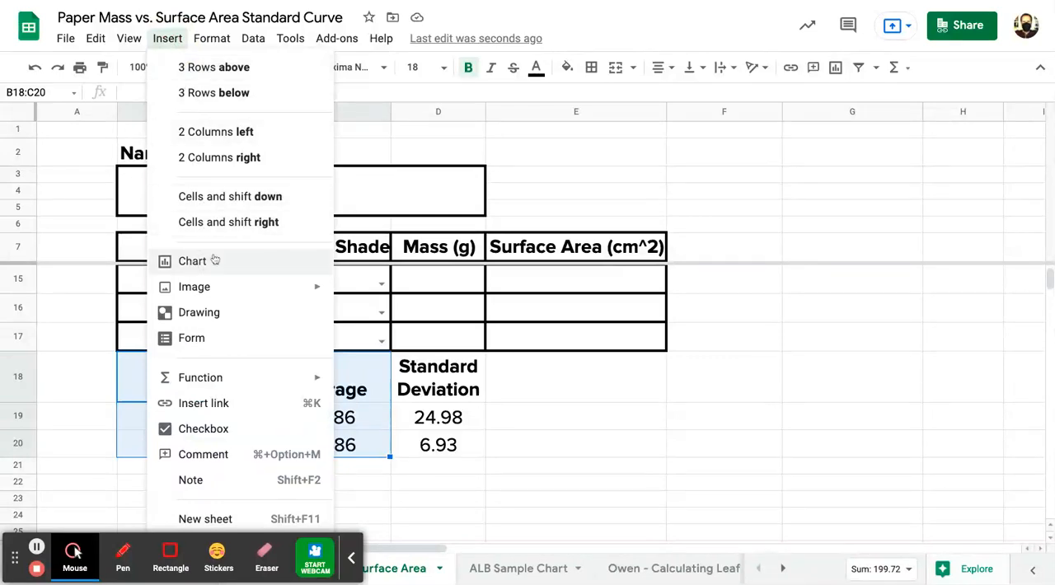
pyautogui.click(836, 70)
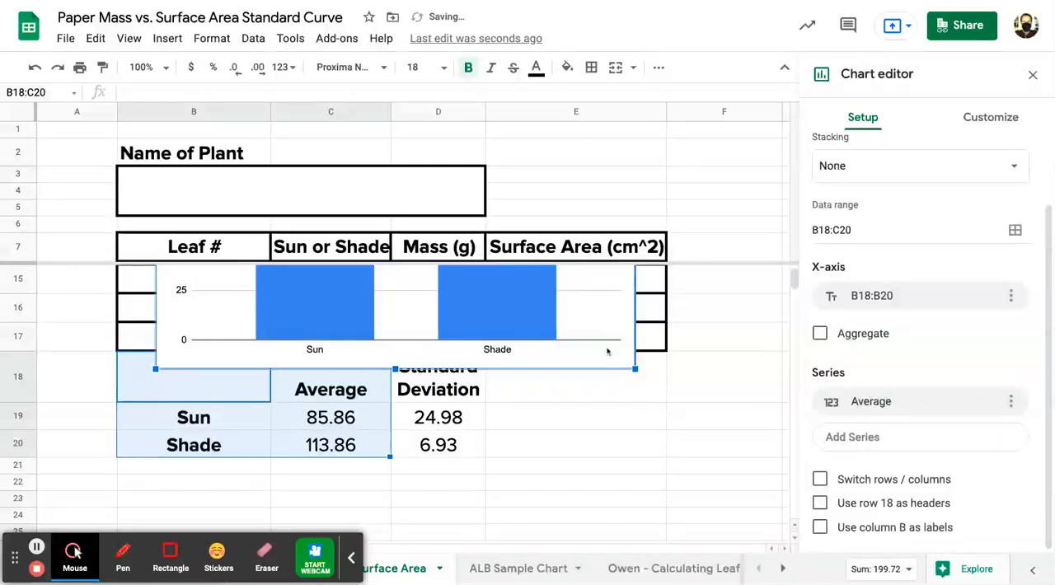
# - Move the new column chart to its own sheet
pyautogui.scroll(3, 608, 346)
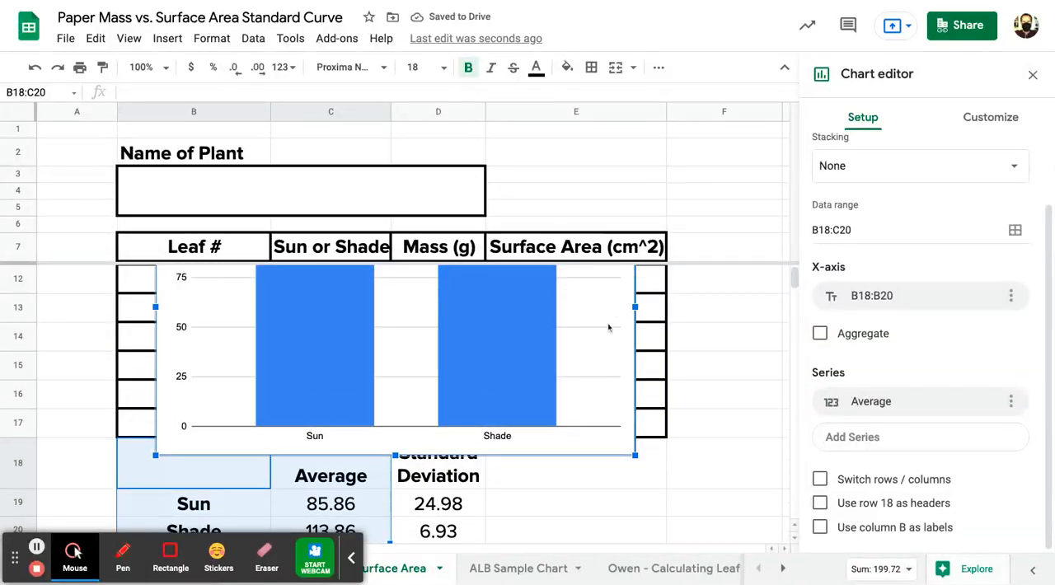
pyautogui.scroll(4, 607, 328)
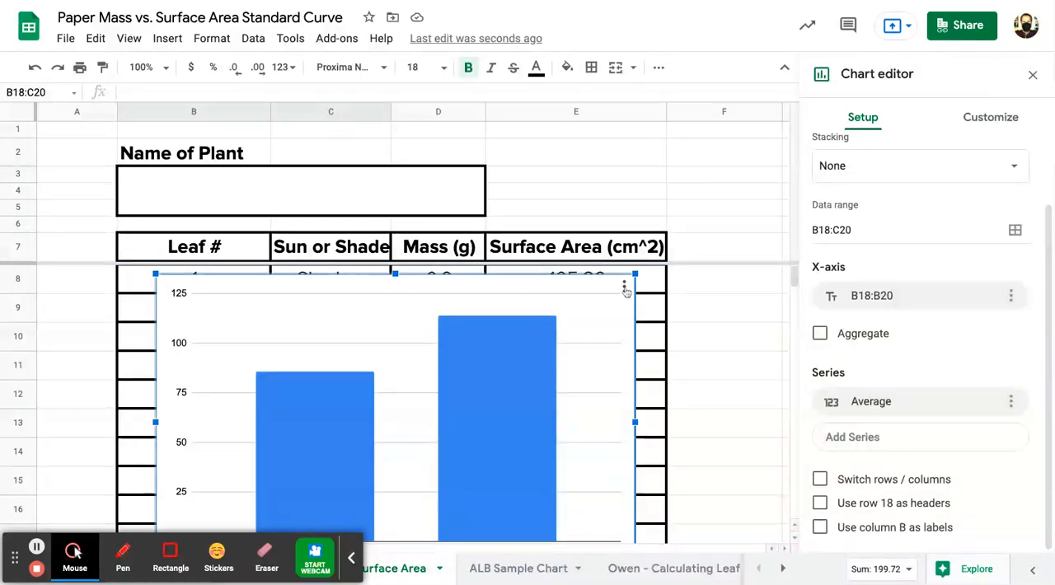
pyautogui.click(624, 287)
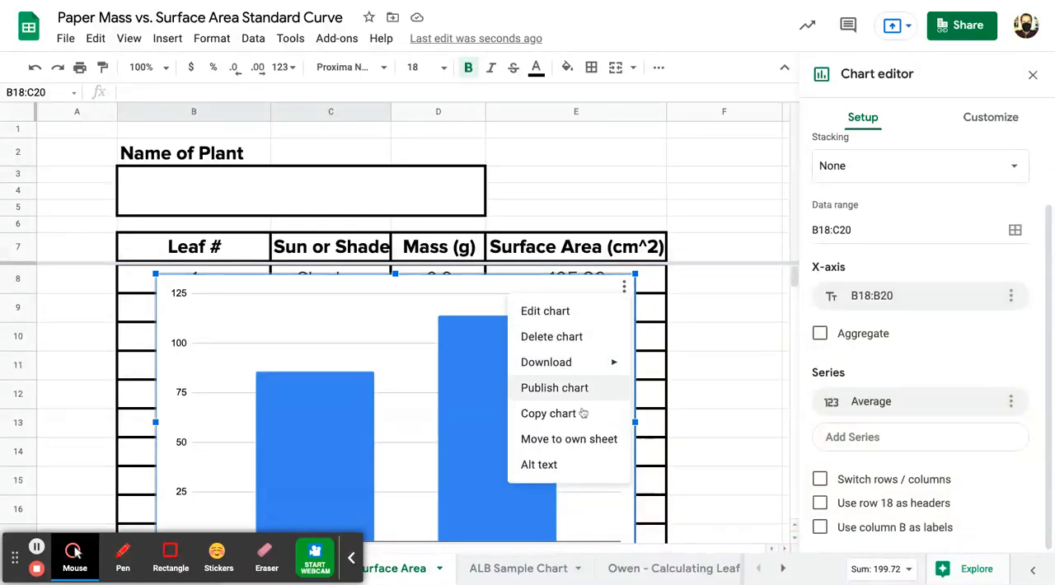
pyautogui.click(573, 442)
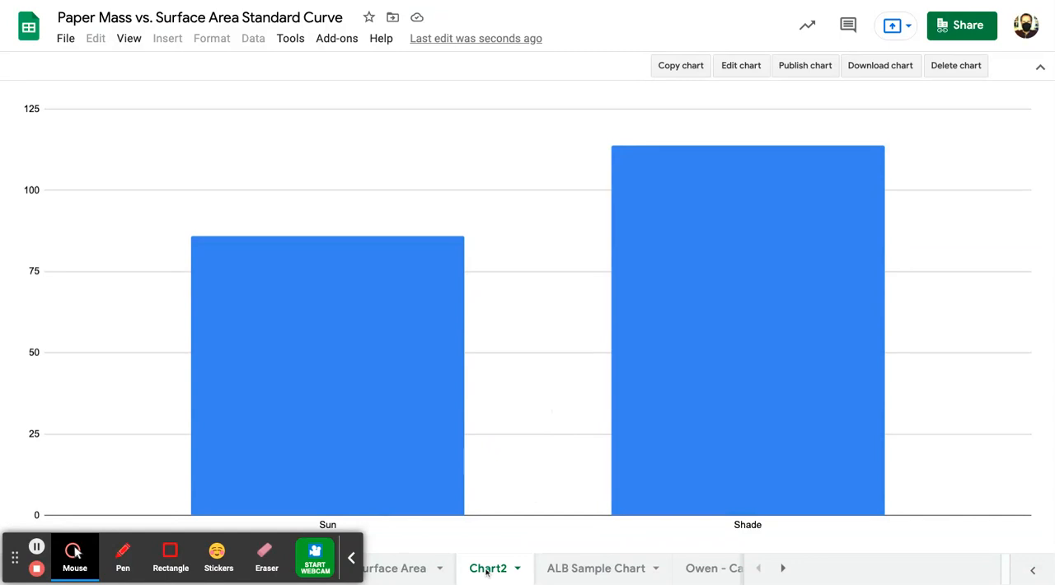
# - Review the averages on the leaf surface area sheet and switch rows and columns in the Chart2 chart
pyautogui.click(396, 569)
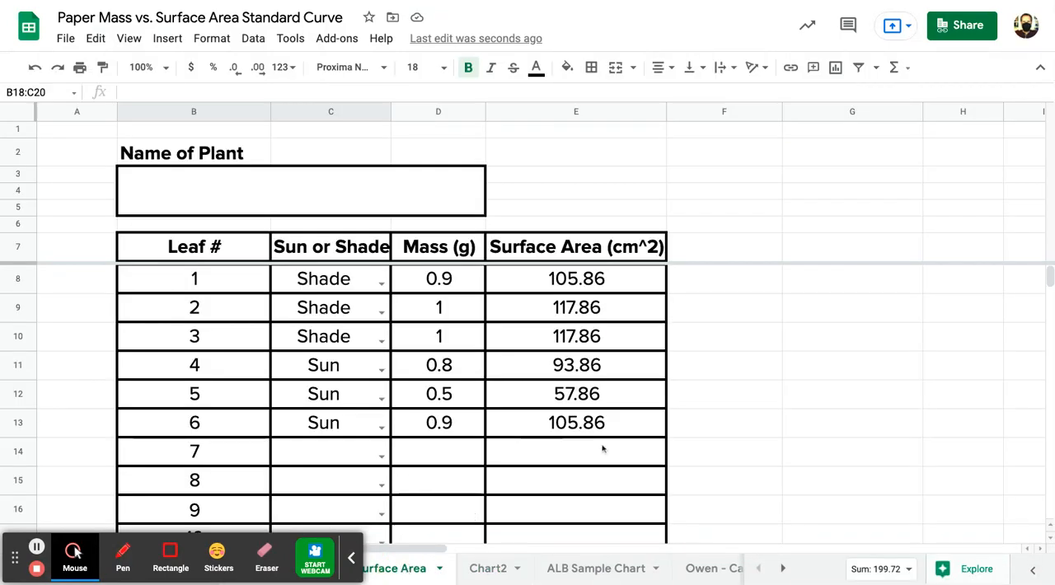
pyautogui.scroll(-5, 598, 451)
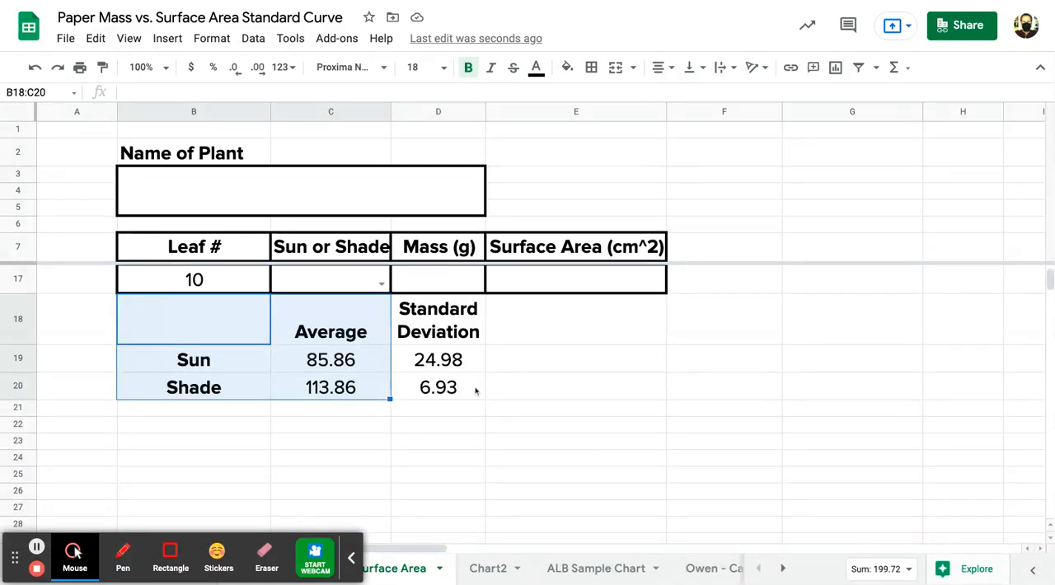
pyautogui.click(492, 574)
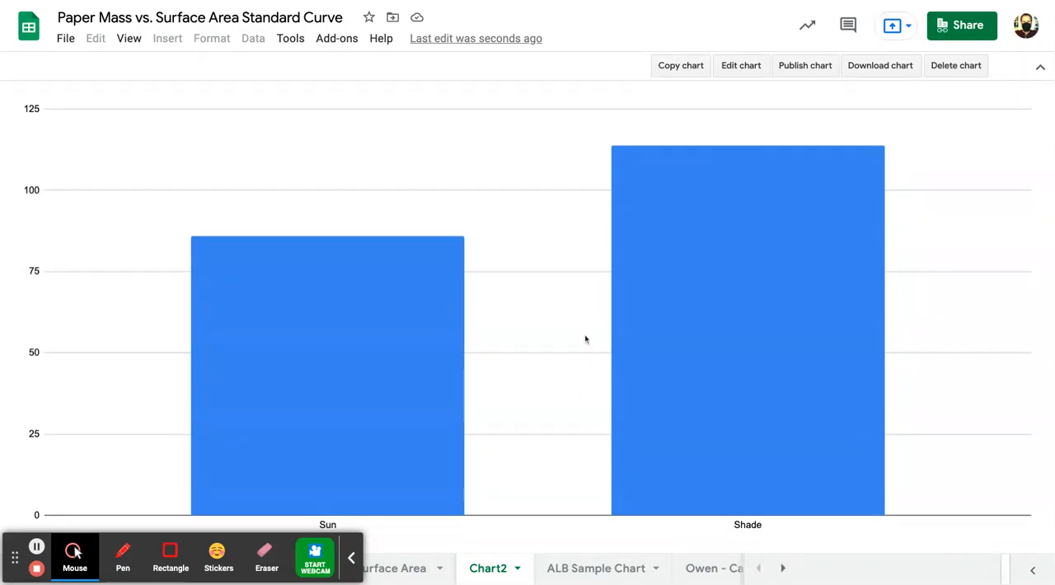
pyautogui.click(730, 71)
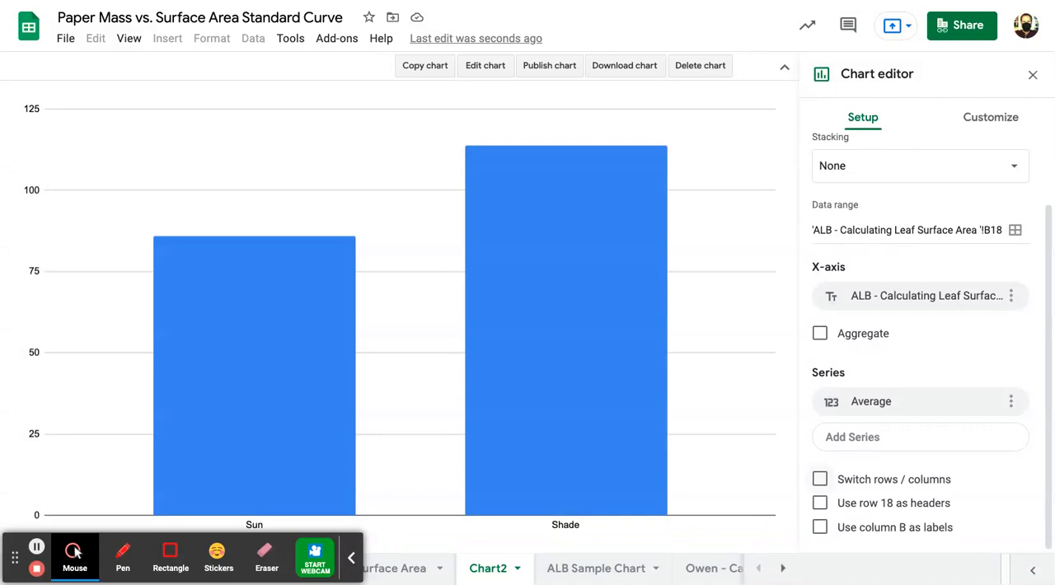
pyautogui.click(819, 479)
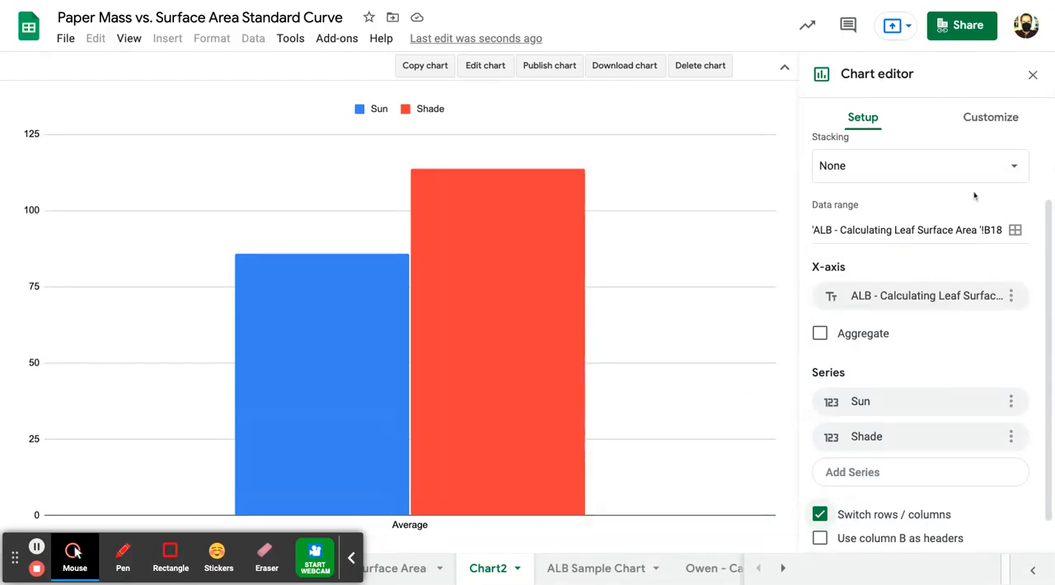
# - Add error bars to the Sun series and set their type to Constant
pyautogui.click(993, 122)
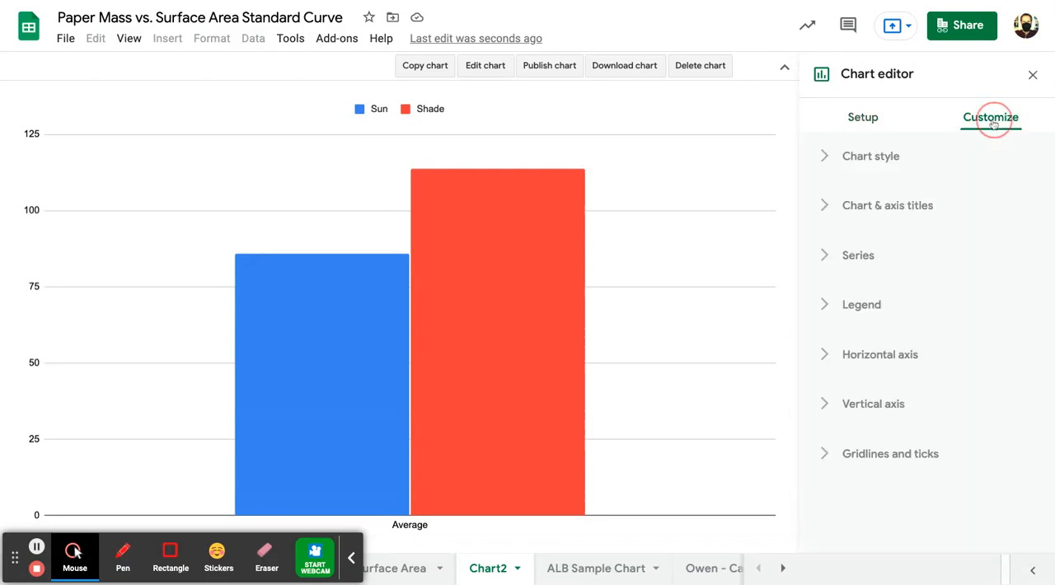
pyautogui.click(858, 258)
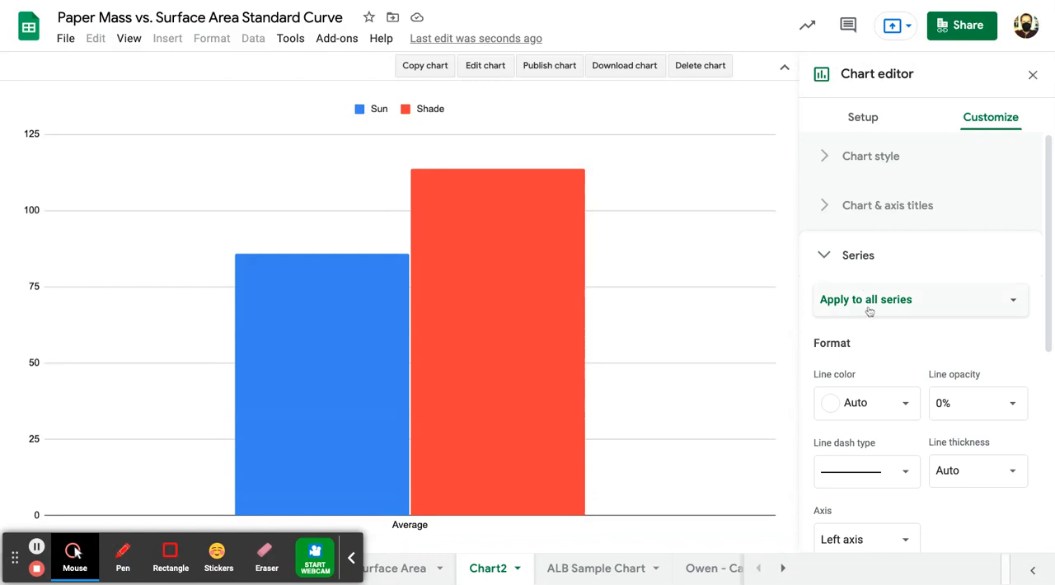
pyautogui.click(886, 310)
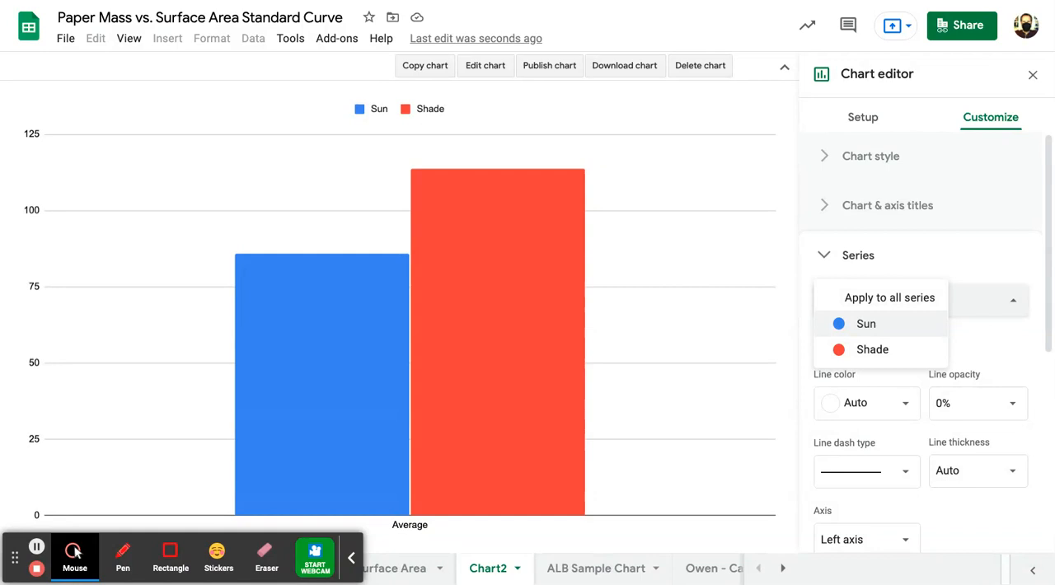
pyautogui.click(865, 324)
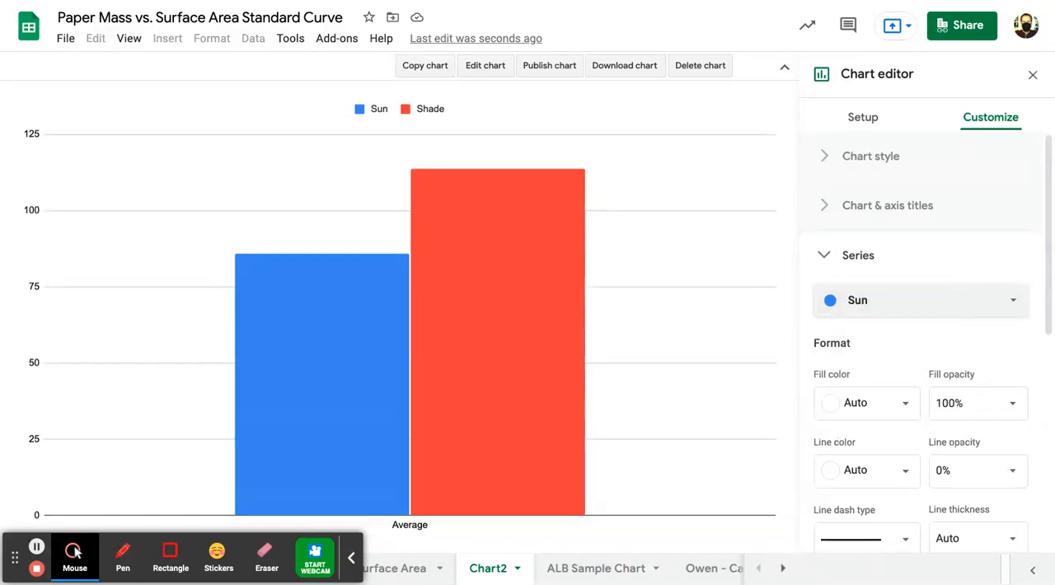
pyautogui.scroll(-5, 866, 383)
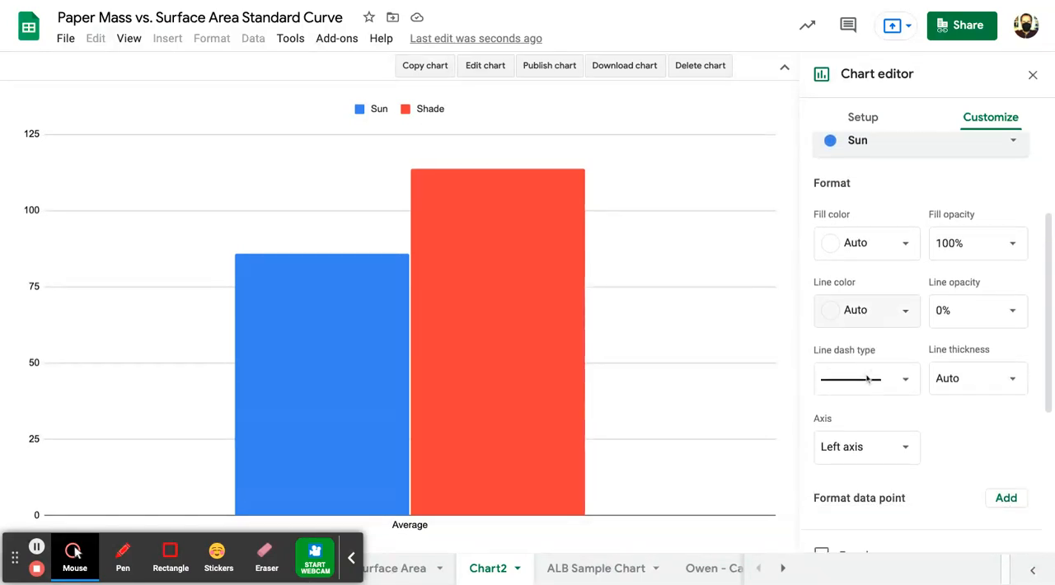
pyautogui.scroll(-2, 852, 478)
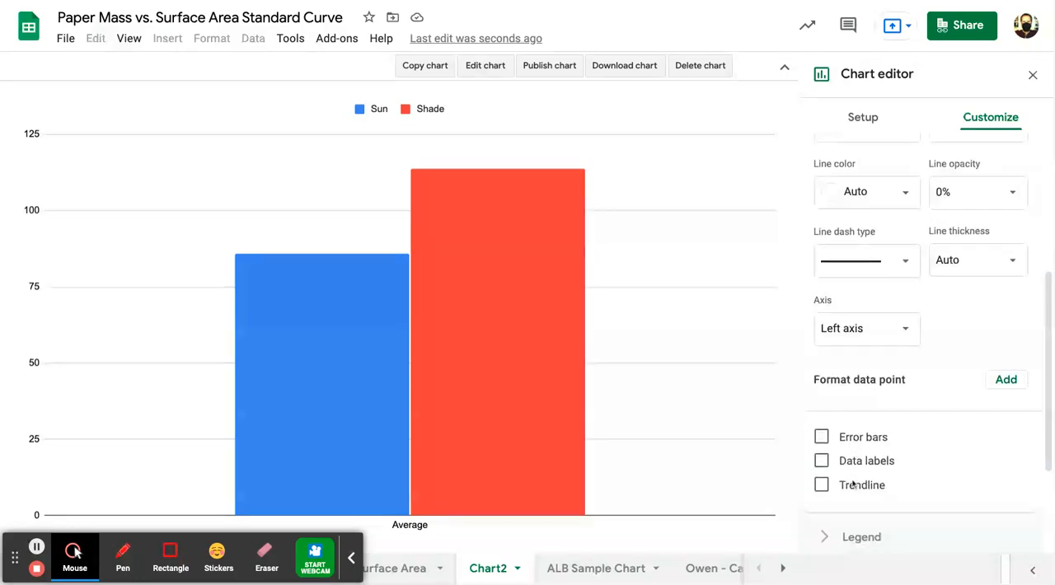
pyautogui.click(823, 428)
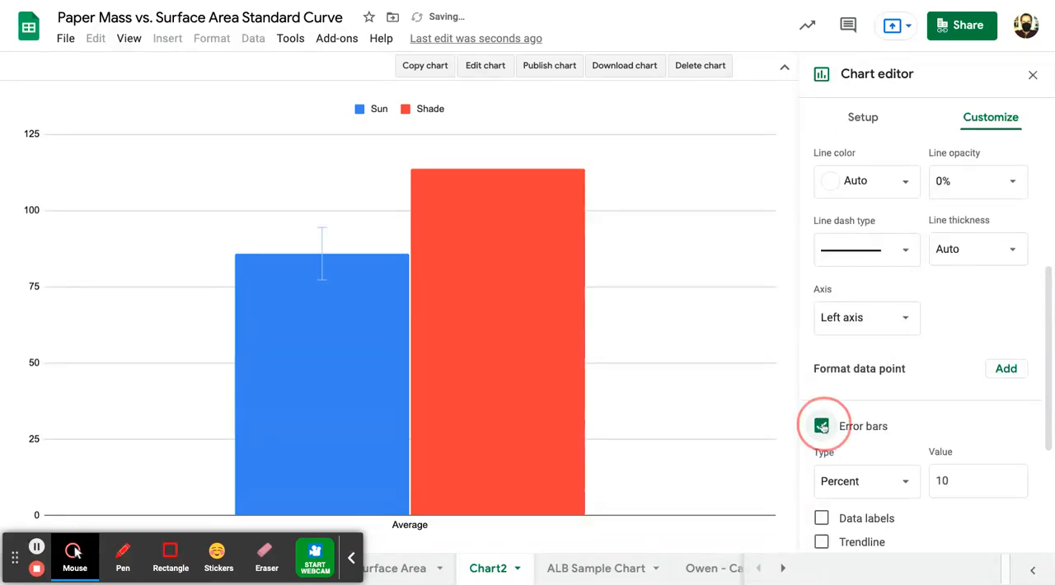
pyautogui.scroll(-2, 875, 453)
pyautogui.scroll(-2, 875, 453)
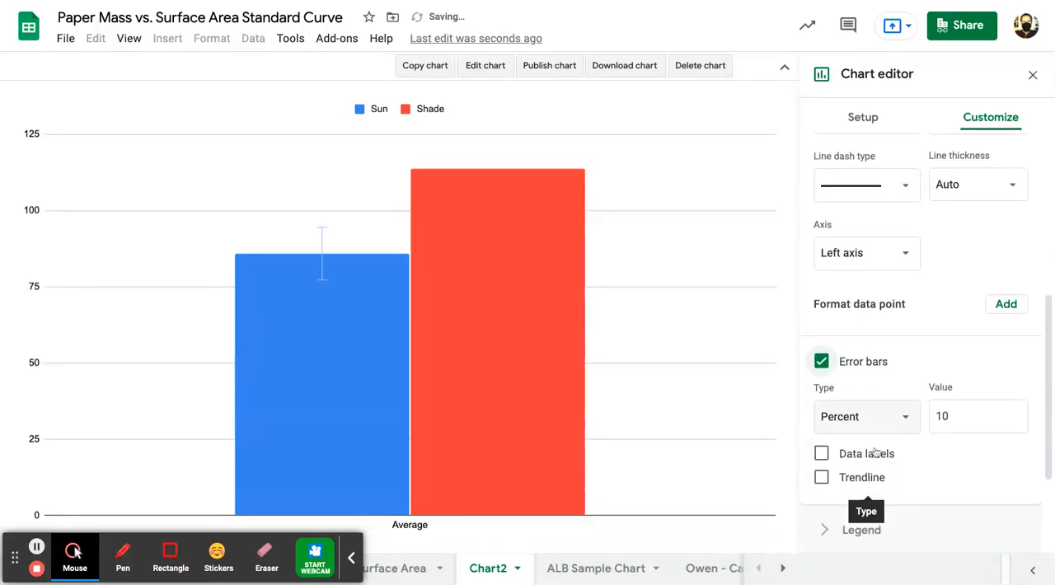
pyautogui.click(849, 404)
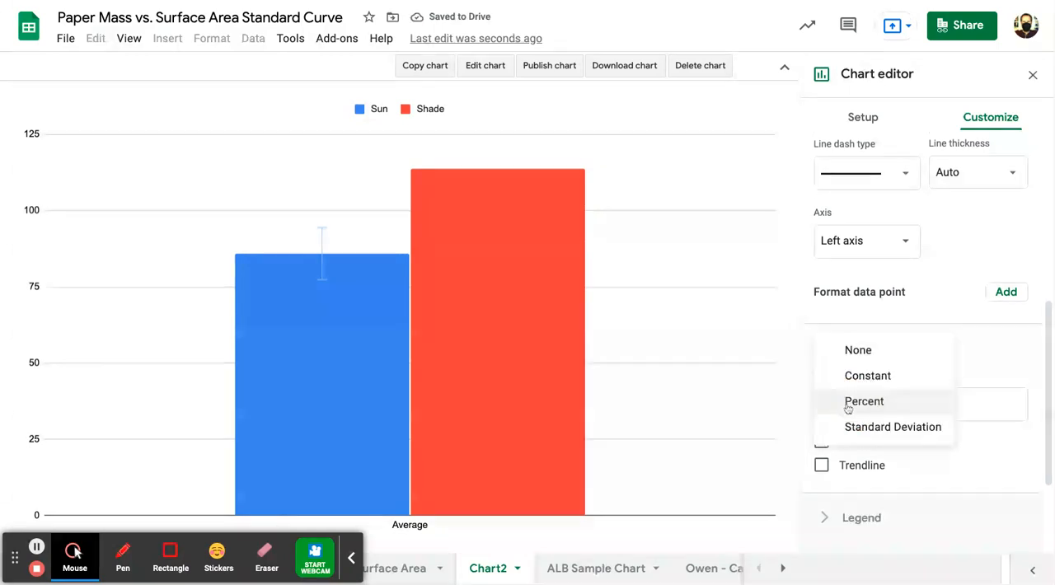
pyautogui.click(870, 376)
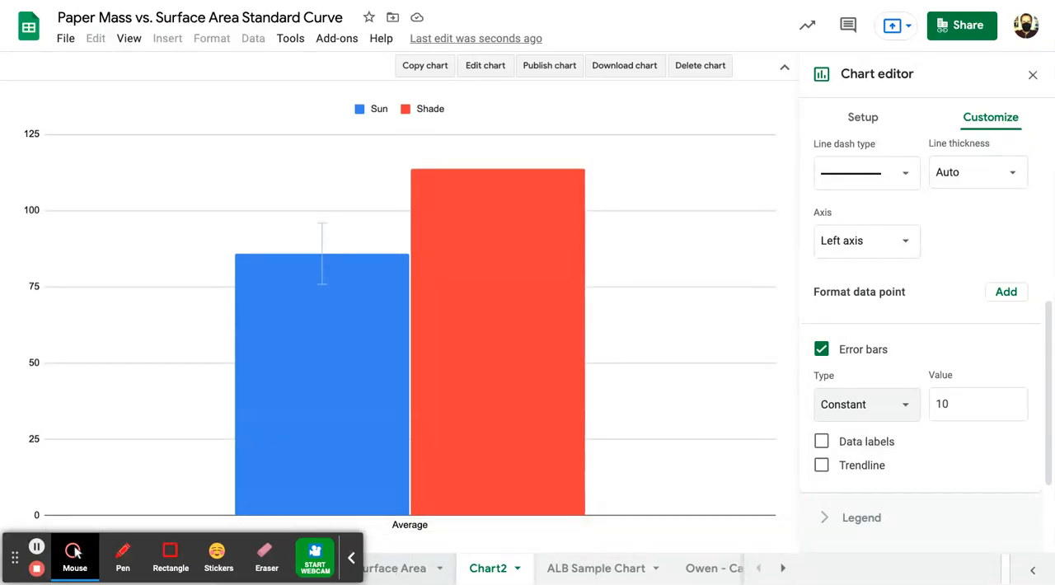
# - Set the Sun series' constant error bar value to 24.98, taken from the Sun standard deviation in D19
pyautogui.click(395, 567)
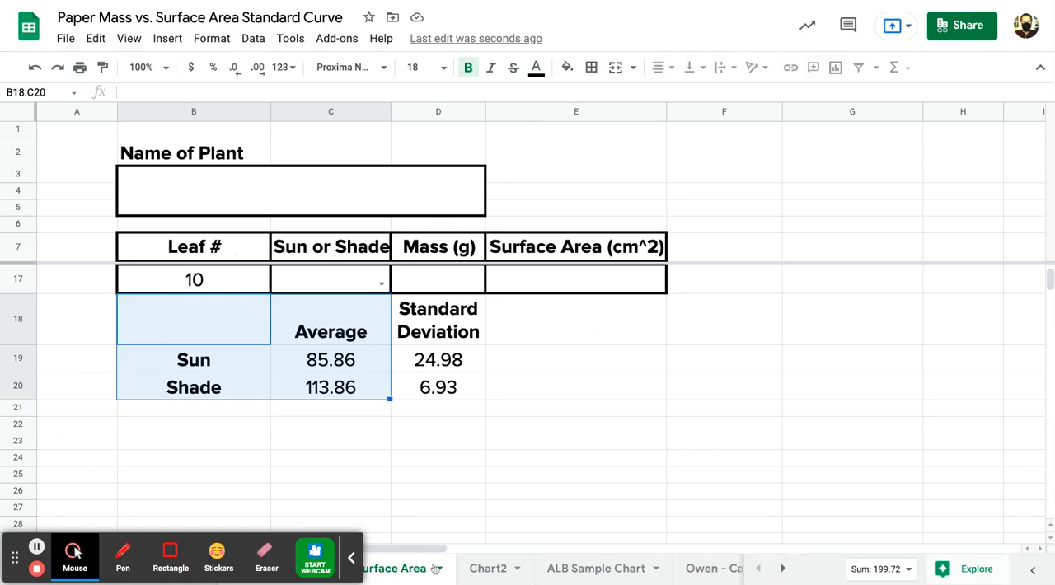
pyautogui.click(437, 367)
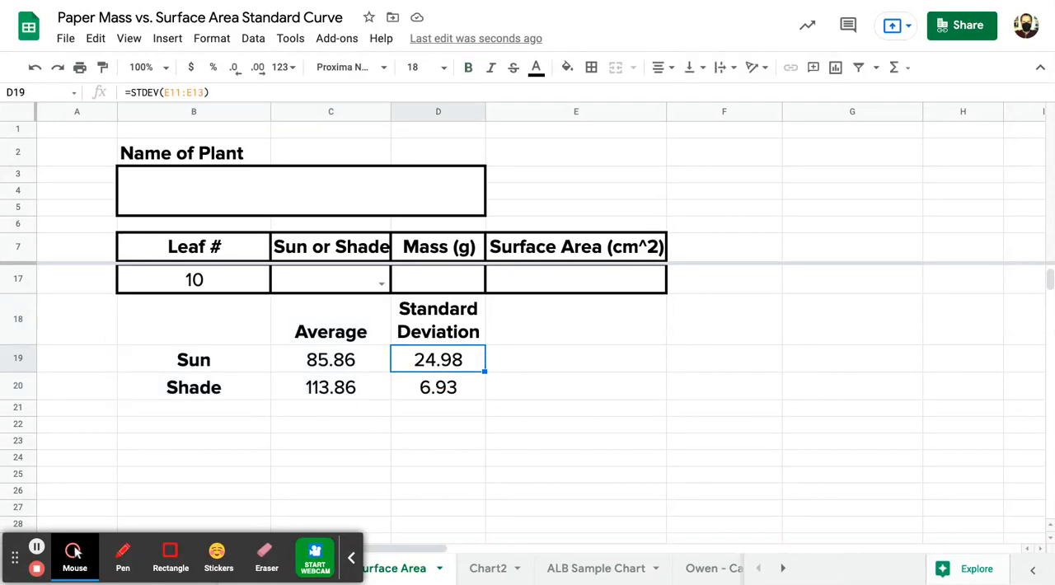
pyautogui.click(488, 568)
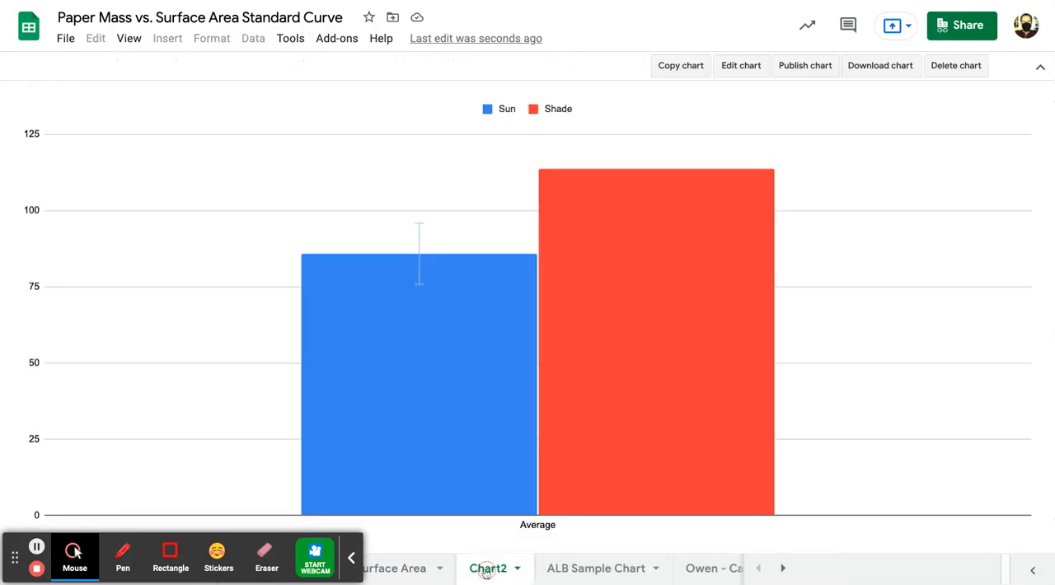
pyautogui.click(746, 66)
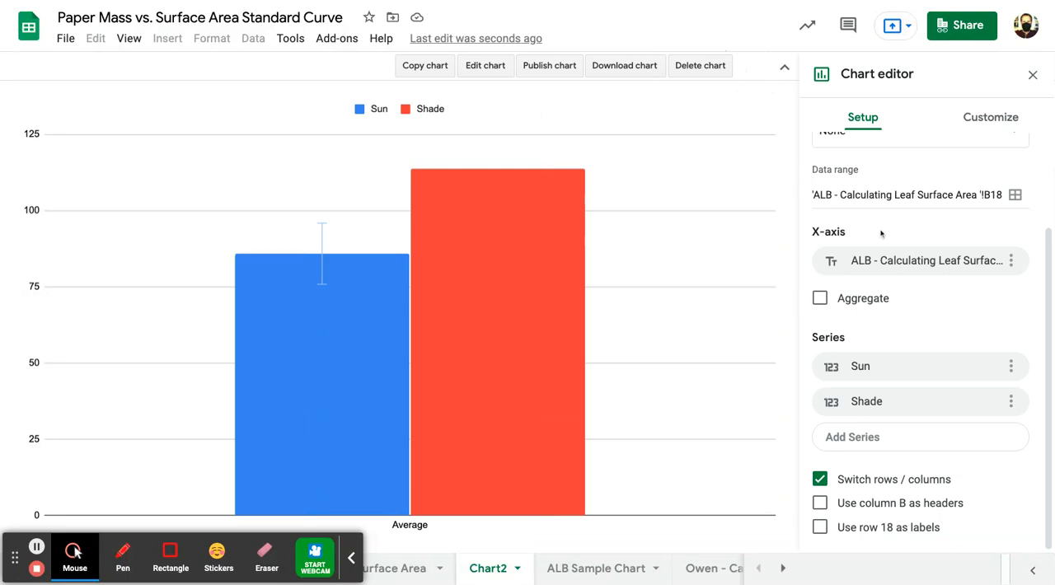
pyautogui.click(983, 126)
pyautogui.click(867, 257)
pyautogui.click(862, 311)
pyautogui.click(860, 328)
pyautogui.scroll(-4, 876, 438)
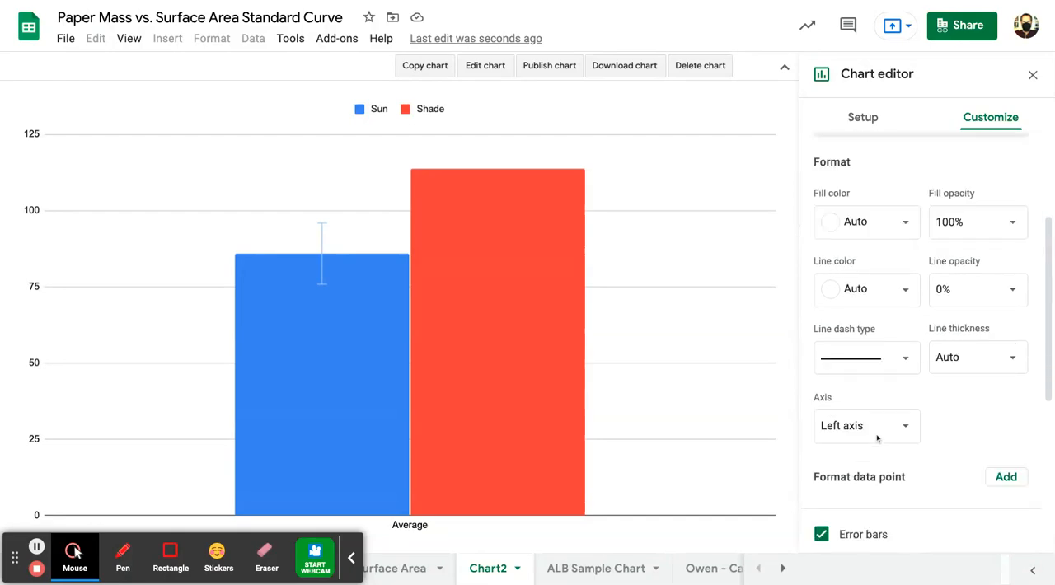
pyautogui.doubleClick(947, 441)
pyautogui.write('24.98')
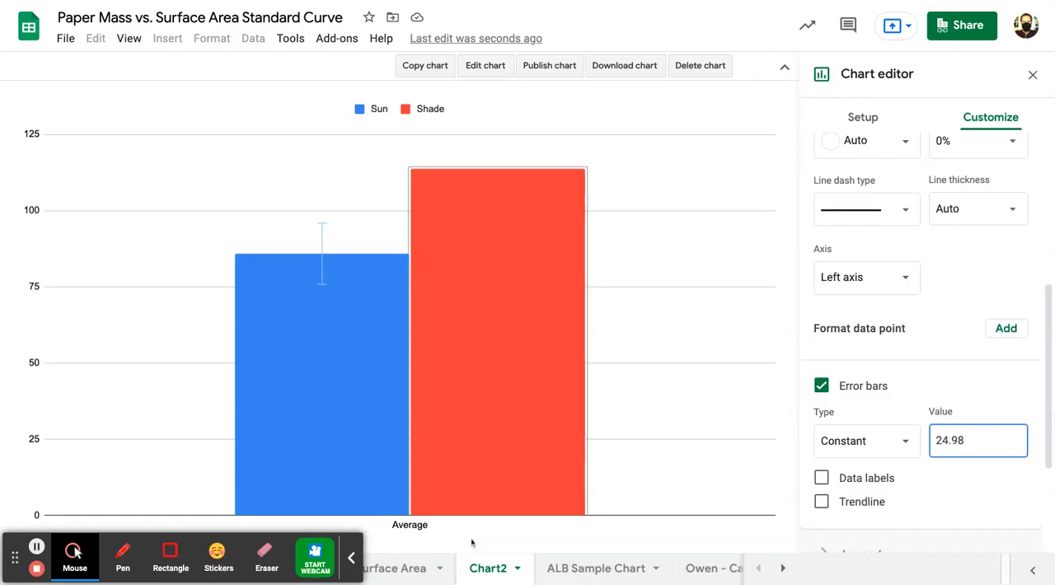
pyautogui.click(408, 569)
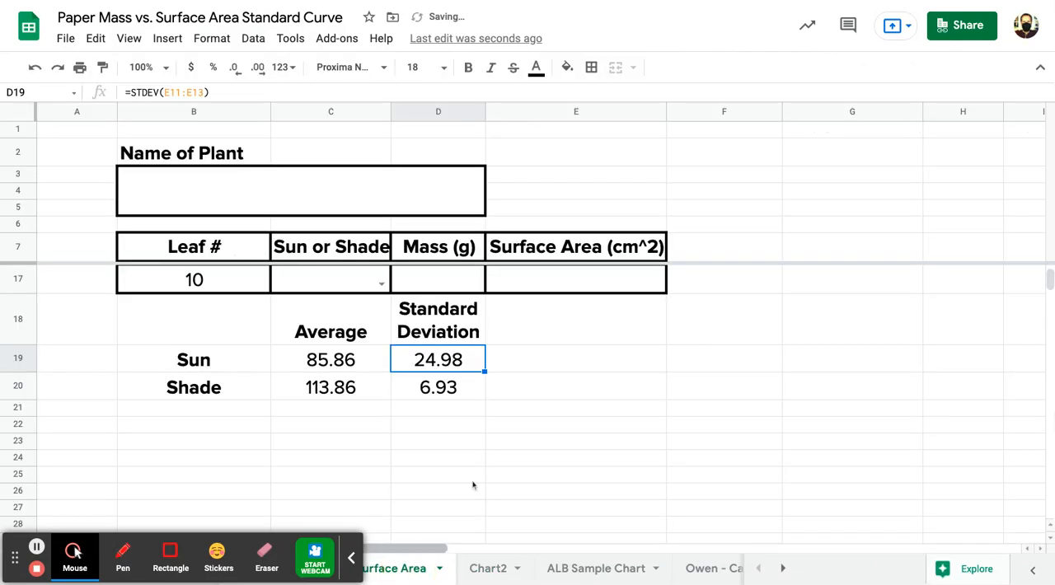
pyautogui.click(488, 568)
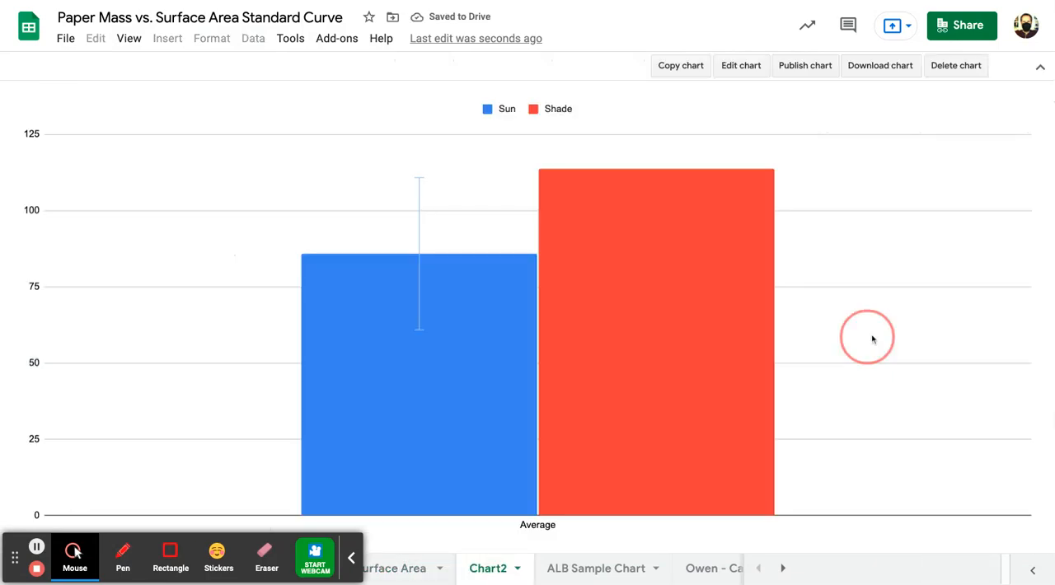
# - Review the Sun series' format and error bar settings in the Chart2 chart
pyautogui.click(737, 70)
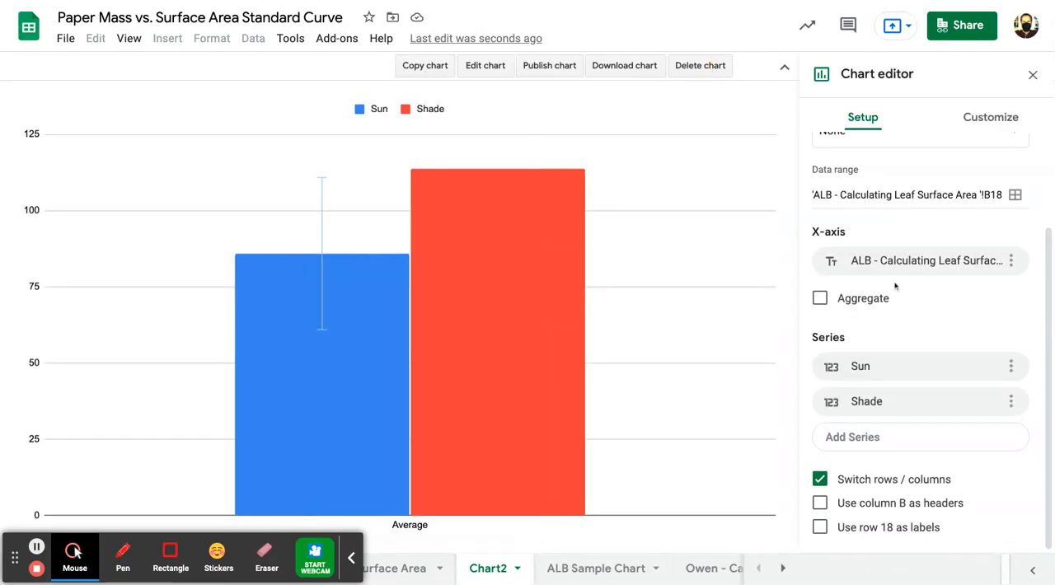
pyautogui.click(985, 120)
pyautogui.click(863, 256)
pyautogui.scroll(-4, 939, 422)
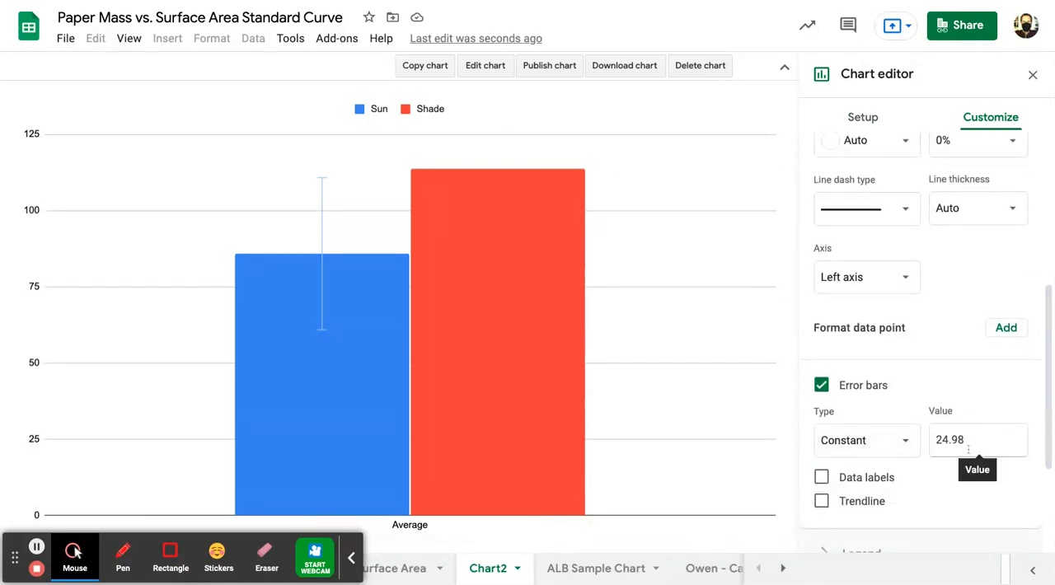
pyautogui.scroll(-1, 968, 449)
pyautogui.scroll(4, 931, 363)
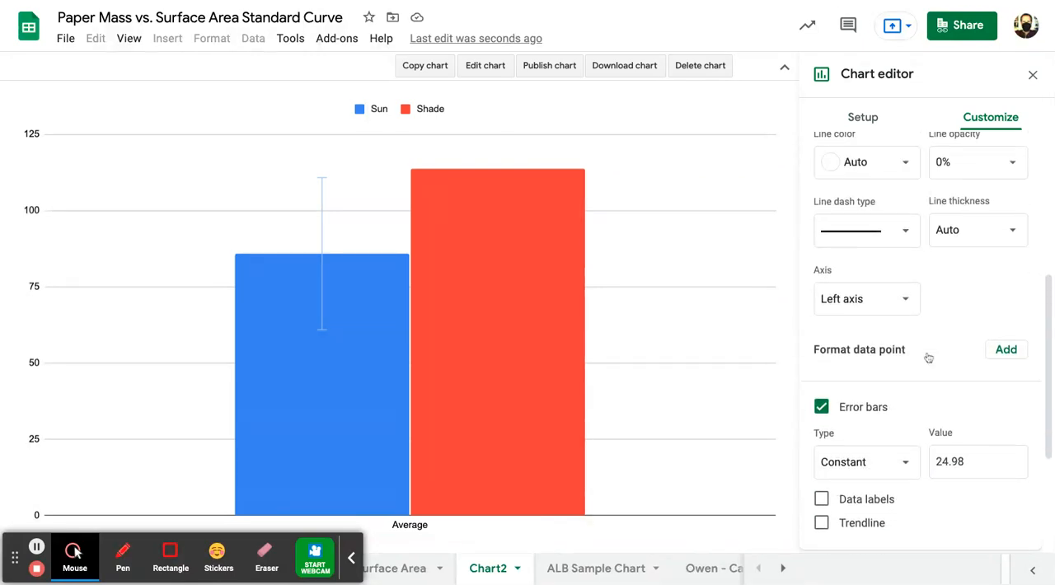
pyautogui.scroll(1, 871, 273)
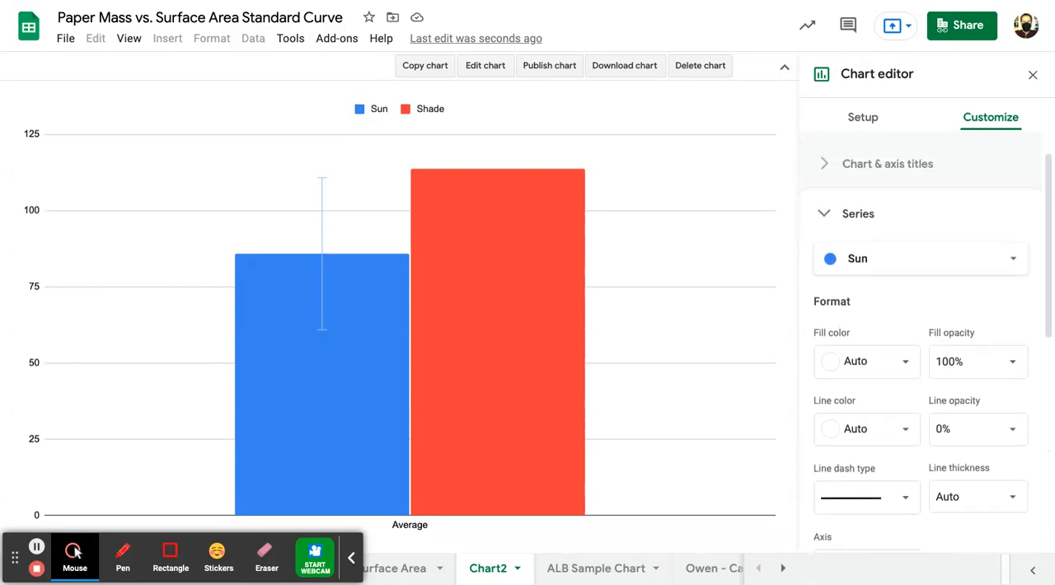
# - Check the Shade standard deviation in D20 on the leaf surface area sheet and add error bars to the Shade series in Chart2
pyautogui.click(394, 569)
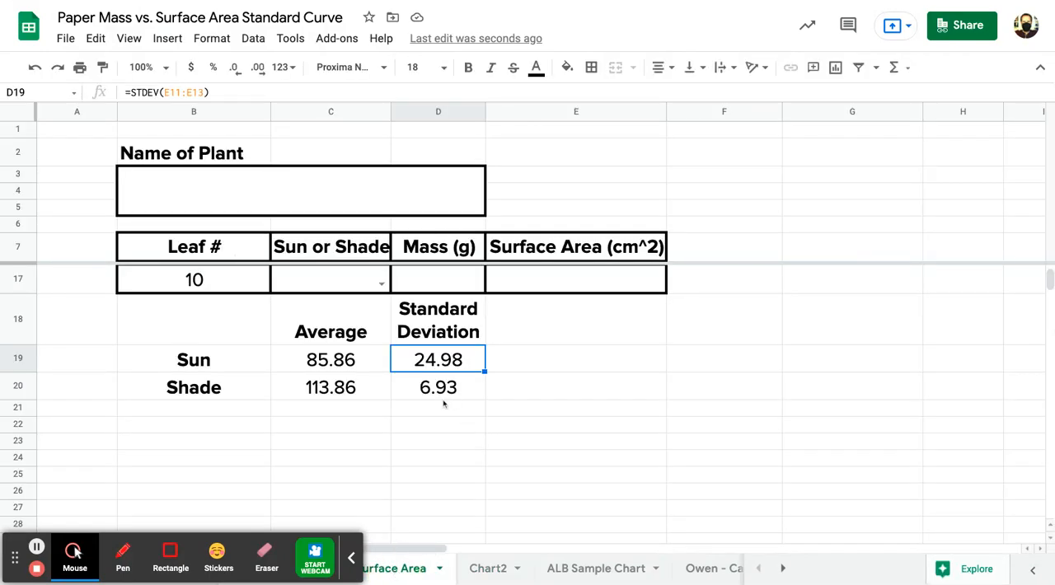
pyautogui.click(491, 569)
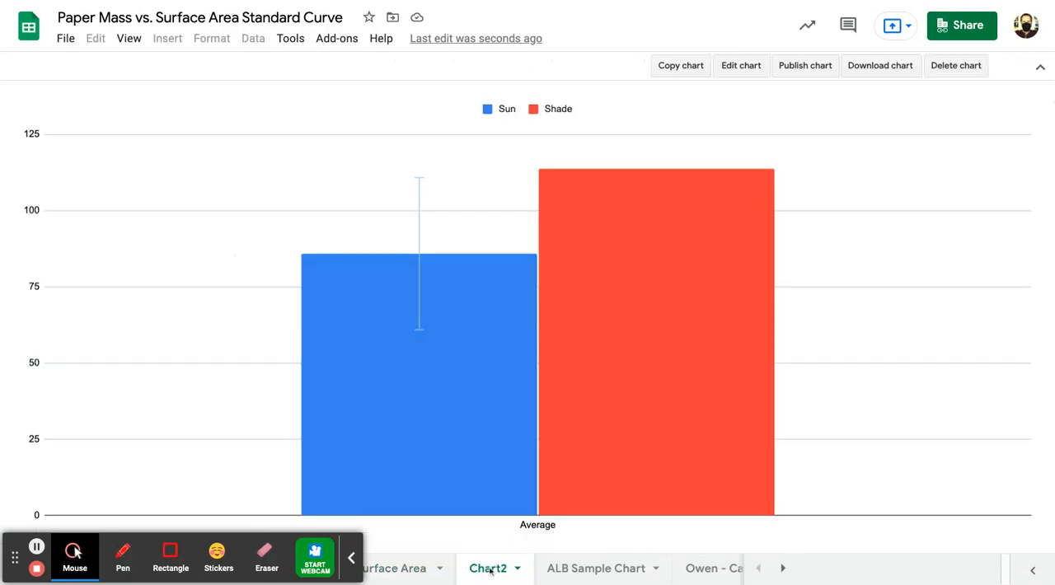
pyautogui.click(741, 66)
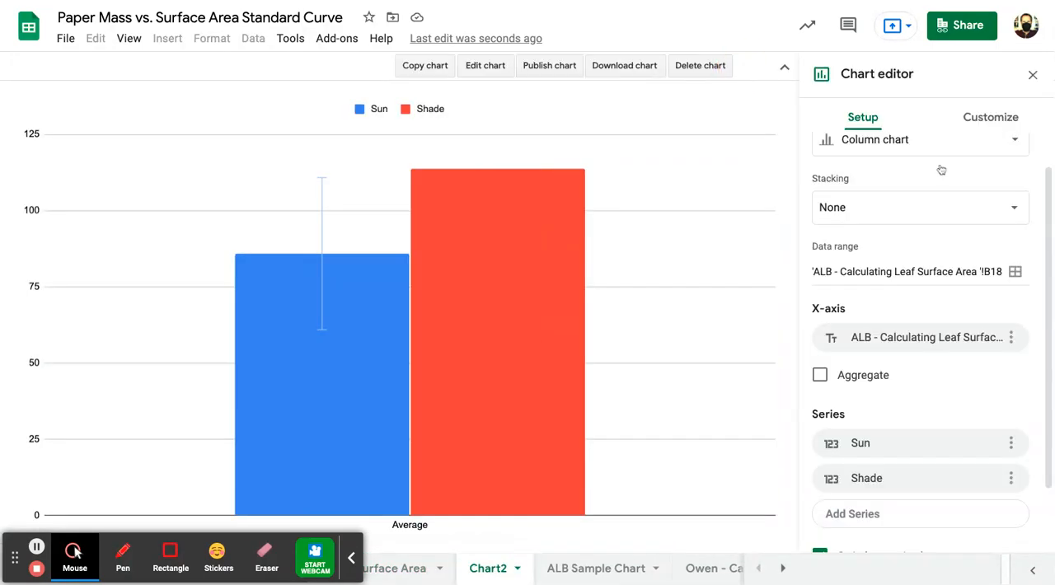
pyautogui.click(983, 121)
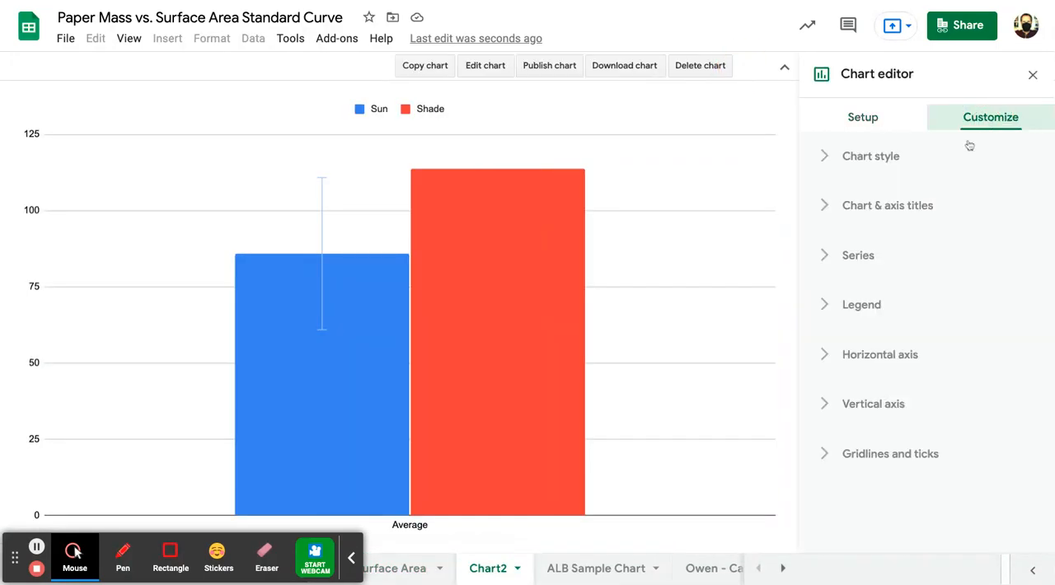
pyautogui.click(853, 255)
pyautogui.click(861, 299)
pyautogui.click(859, 323)
pyautogui.scroll(-4, 862, 384)
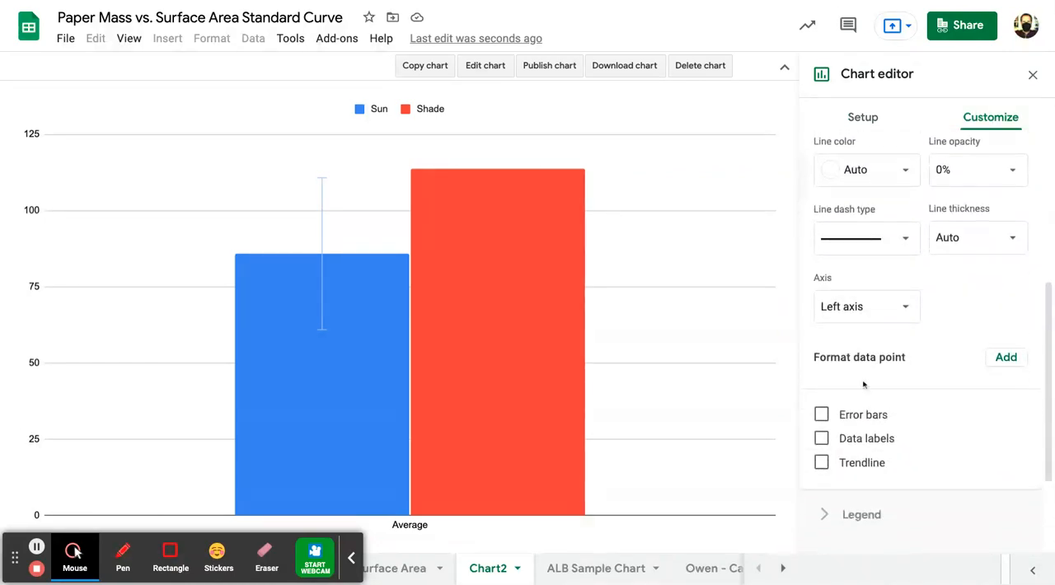
pyautogui.click(822, 415)
# - Set the Shade series' error bars to the Constant type with a value of 6.93
pyautogui.click(853, 468)
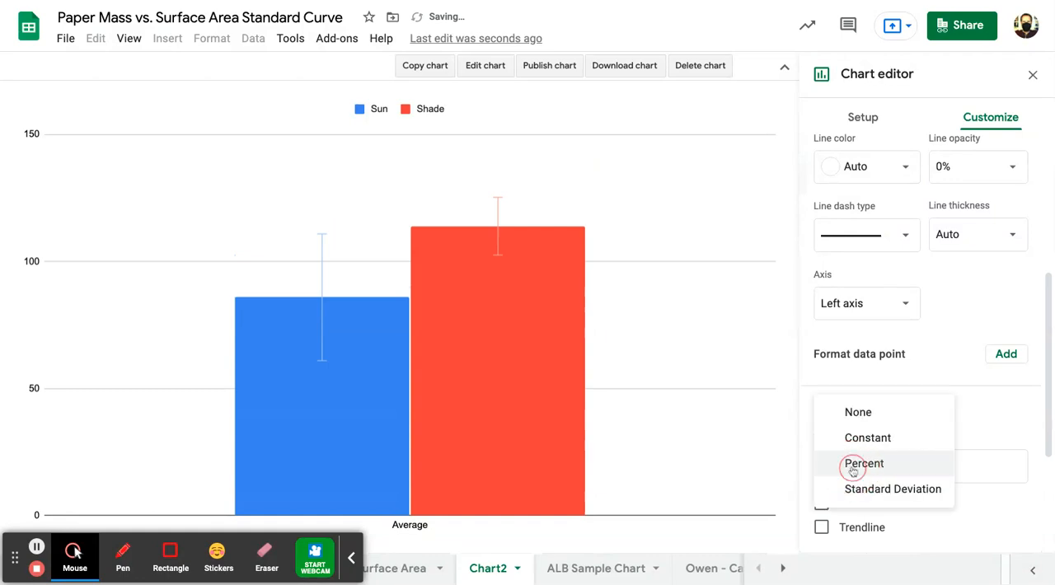
pyautogui.click(867, 443)
pyautogui.doubleClick(942, 464)
pyautogui.write('6.93')
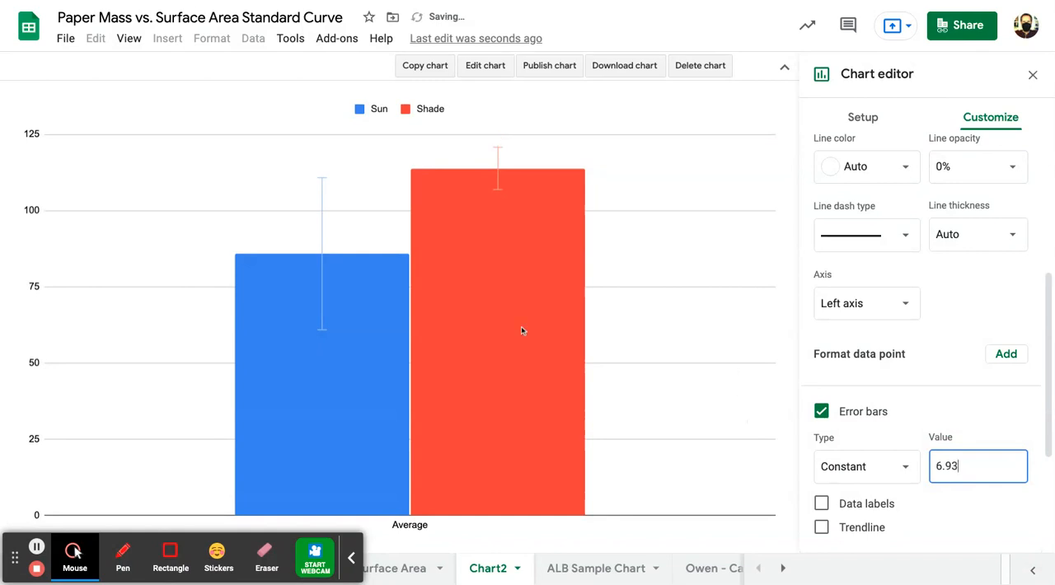
pyautogui.click(669, 330)
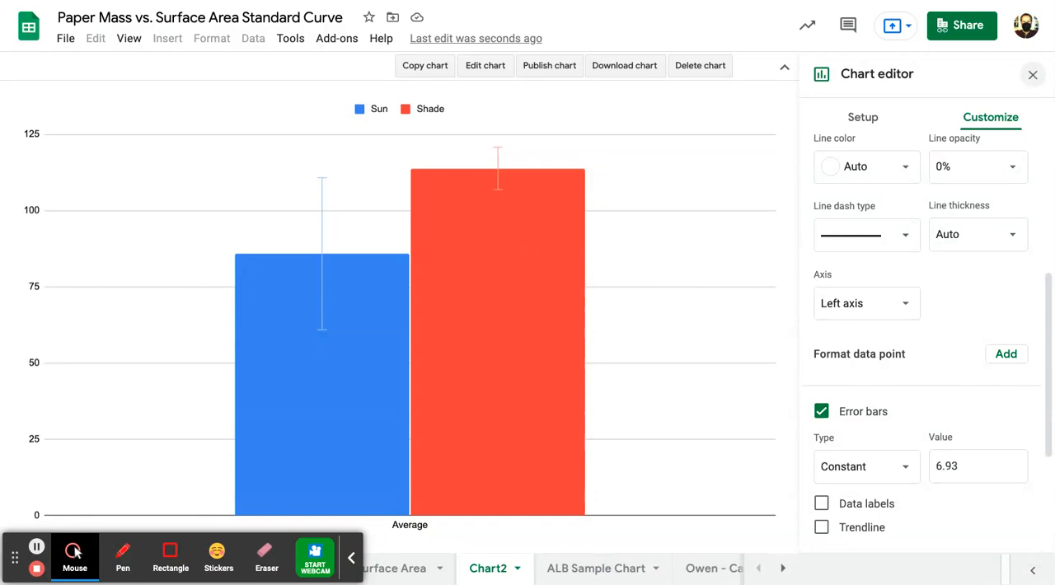
pyautogui.moveTo(353, 491)
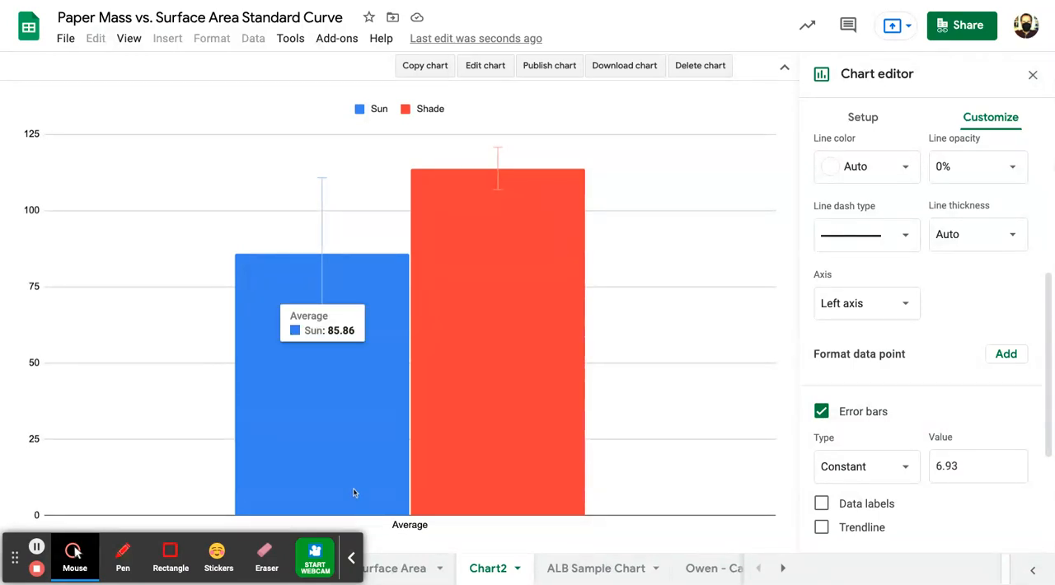